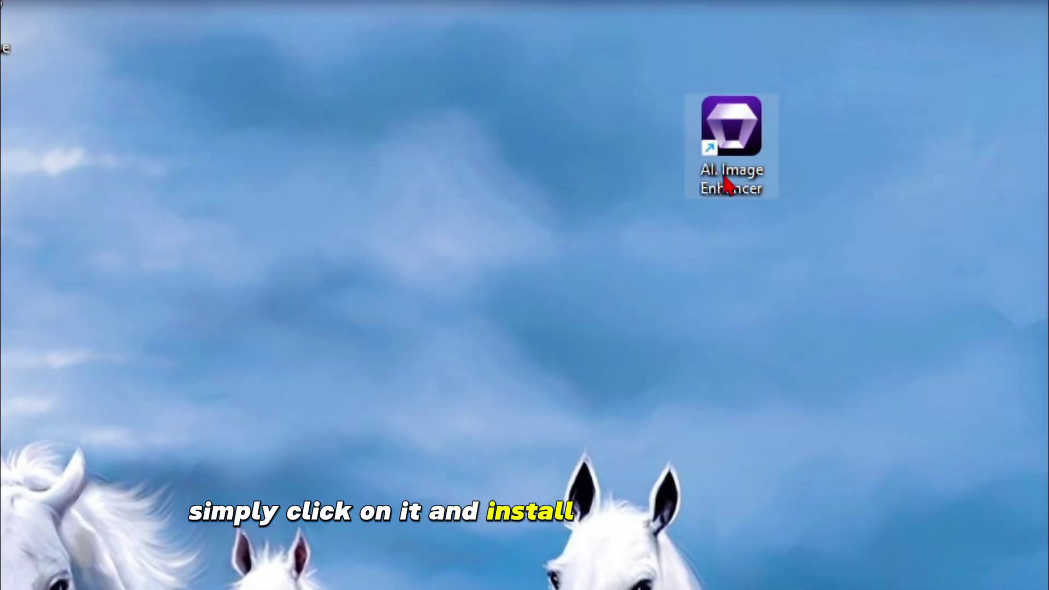
# - Launch Aiarty Image Enhancer and keep the NVIDIA GeForce GTX 1650 as processing hardware
pyautogui.rightClick(730, 173)
pyautogui.click(785, 262)
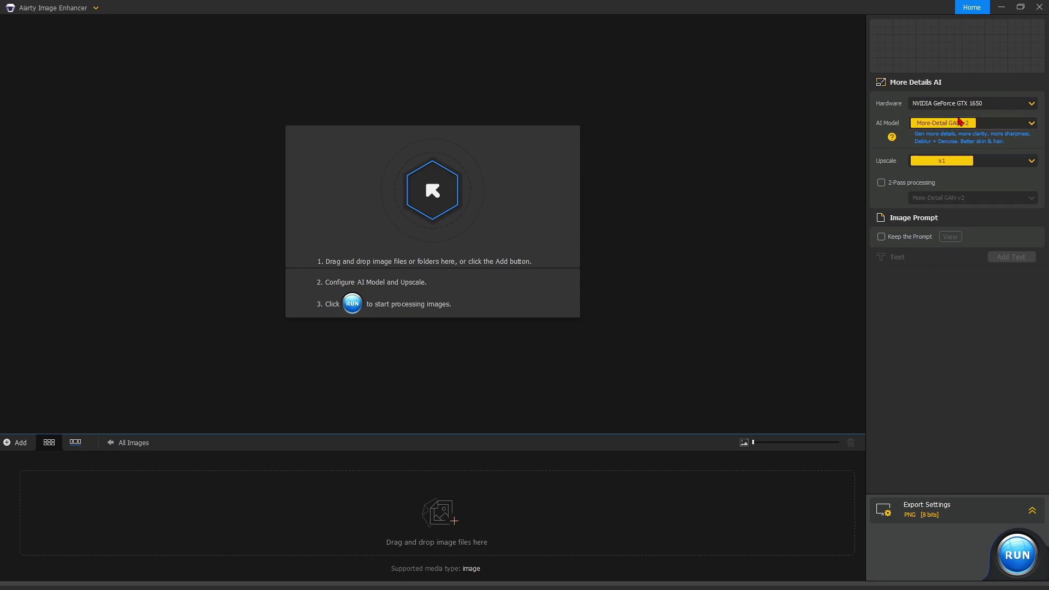
pyautogui.click(979, 110)
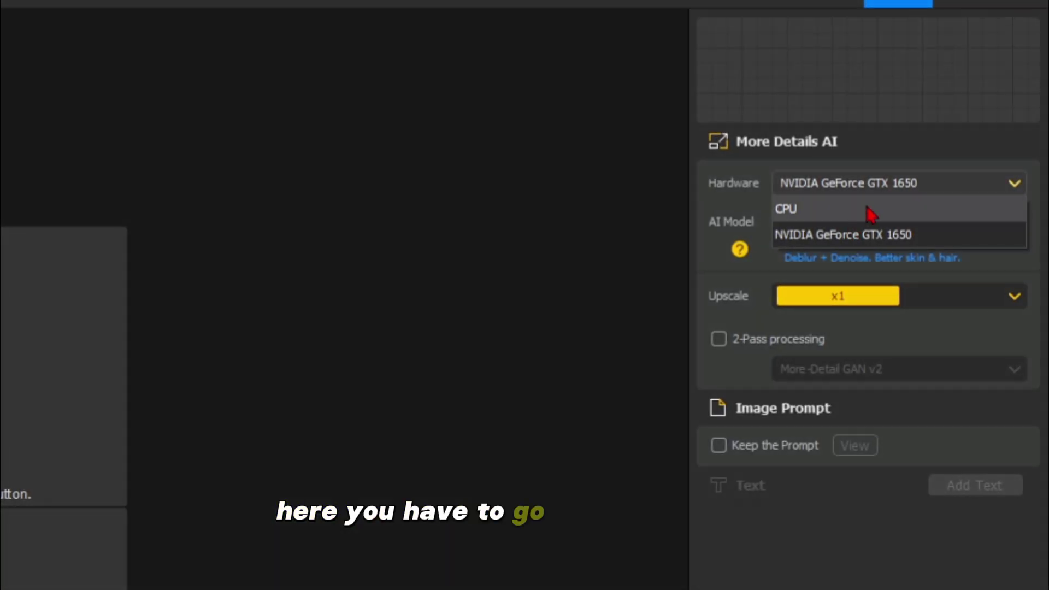
pyautogui.click(967, 109)
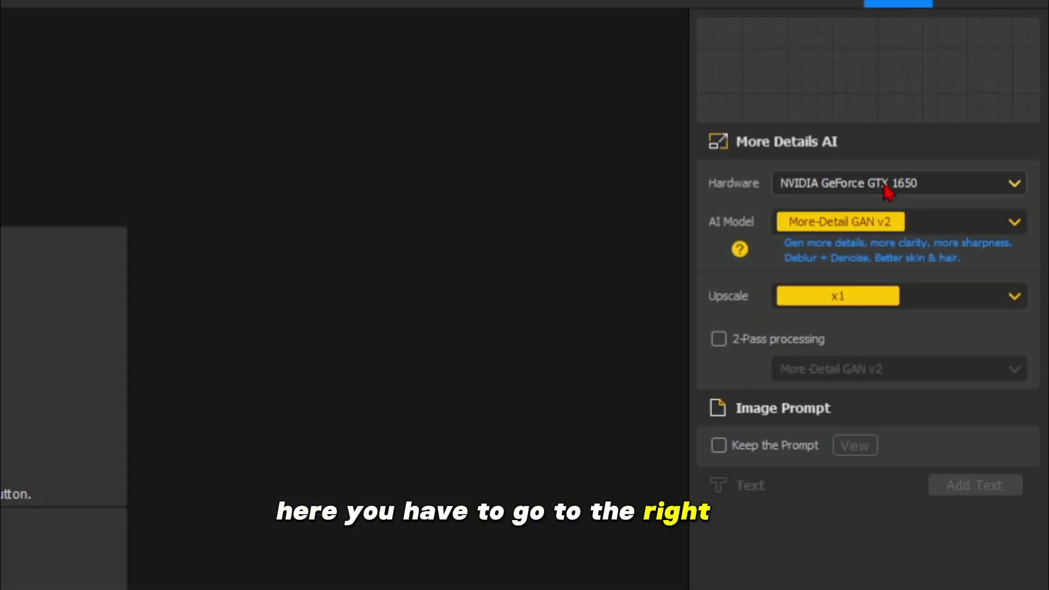
# - Set the AI model to More-Detail GAN v2 and the upscale target to 1K
pyautogui.click(889, 228)
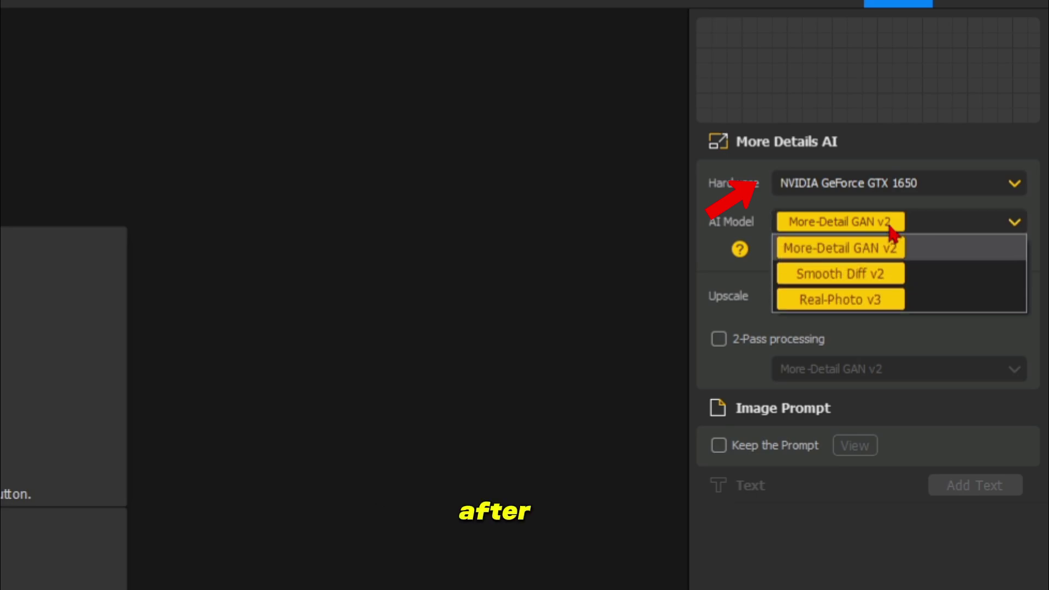
pyautogui.click(846, 249)
pyautogui.click(868, 302)
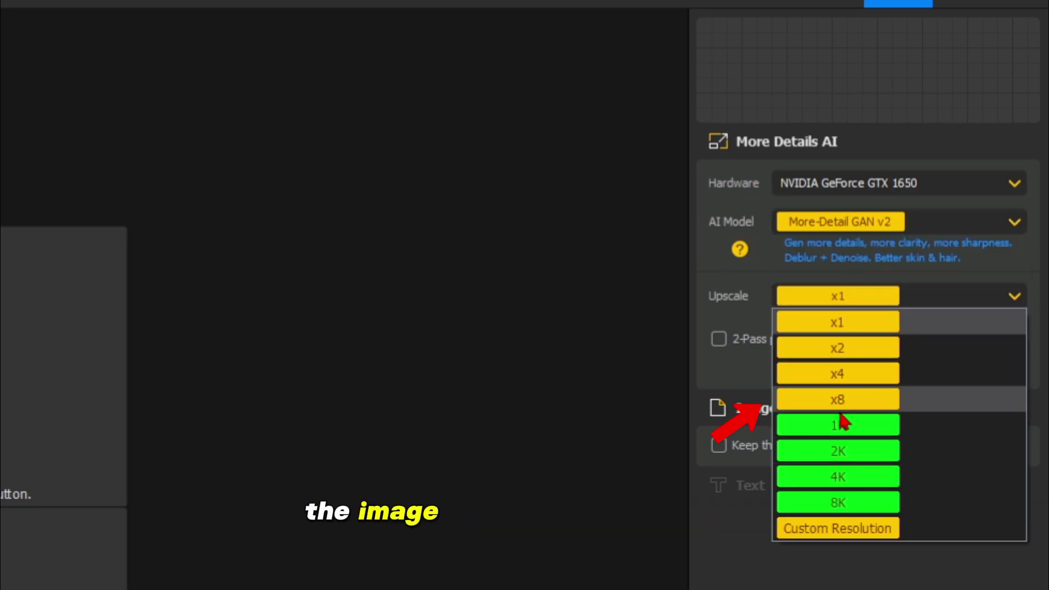
pyautogui.click(834, 428)
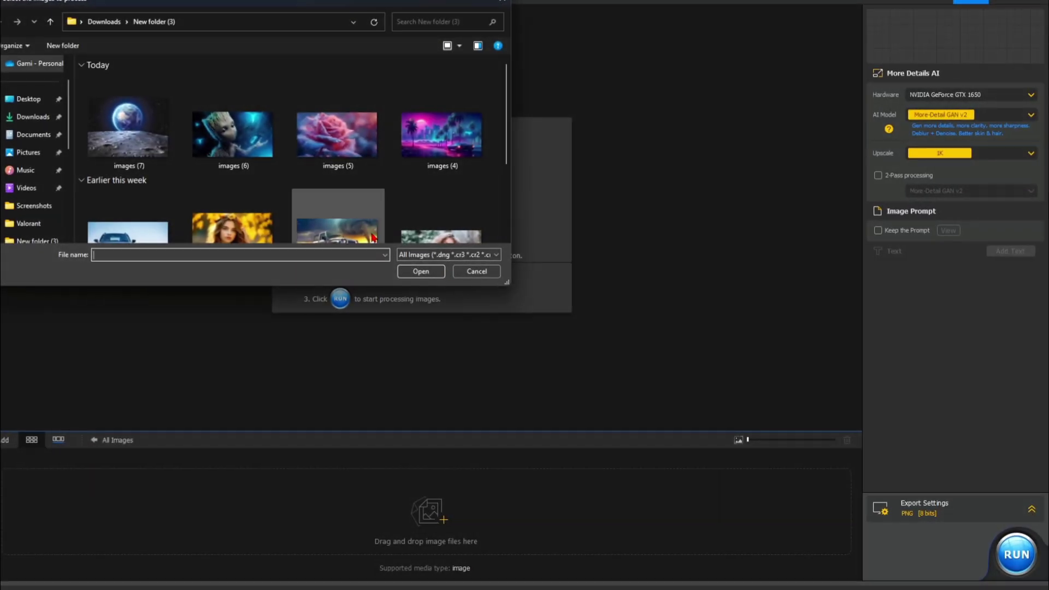
# - Load images (6) and compare the tree creature, enhanced from 299 x 168 to 1024 x 575
pyautogui.click(243, 141)
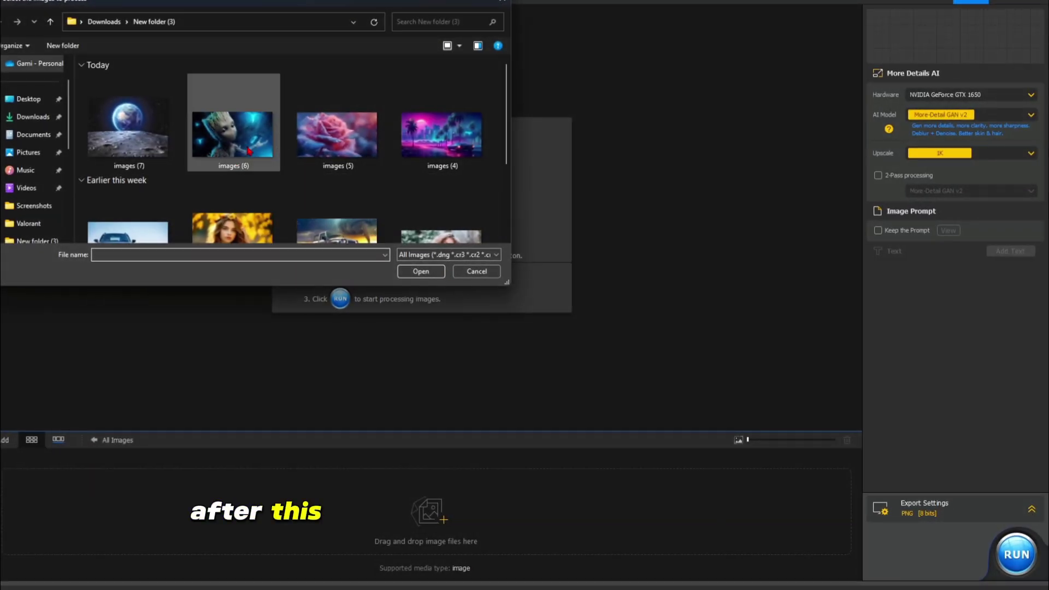
pyautogui.click(421, 272)
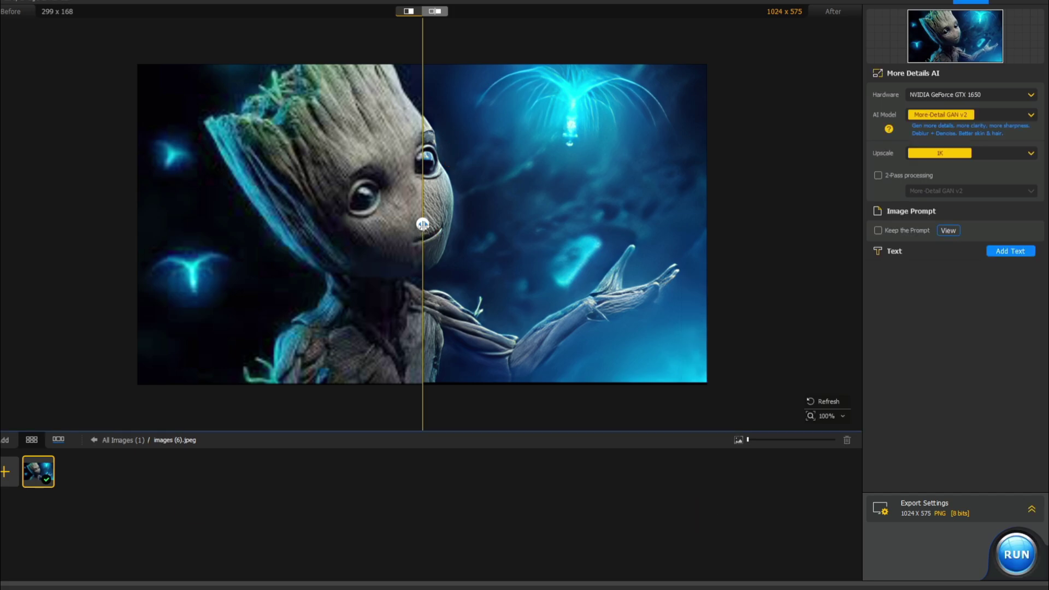
pyautogui.moveTo(422, 225); pyautogui.dragTo(709, 279)
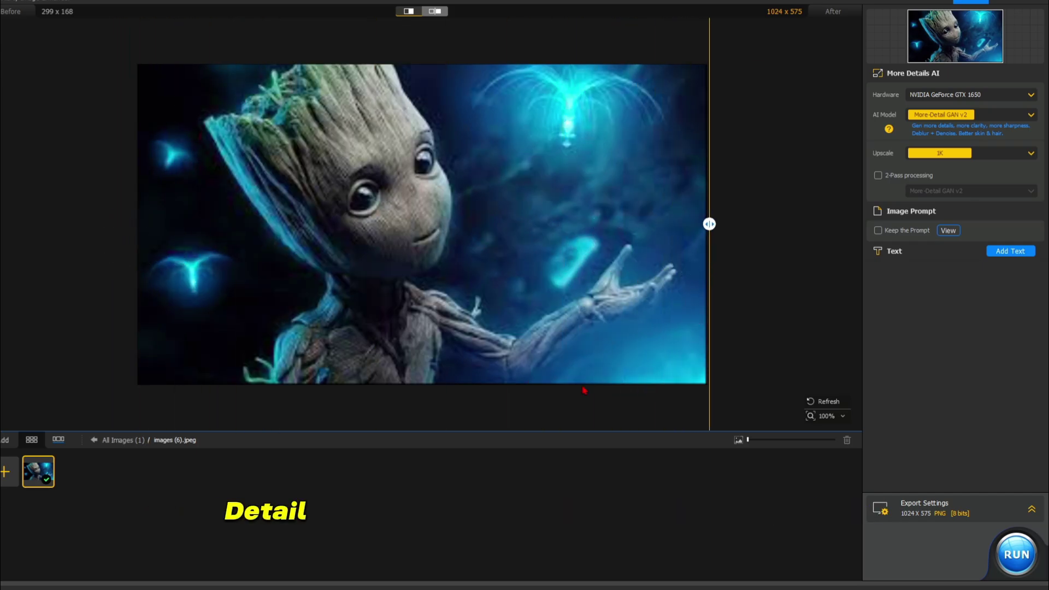
# - Enhance the rose picture images (5) to 1024 x 573 and view before and after side by side
pyautogui.click(5, 471)
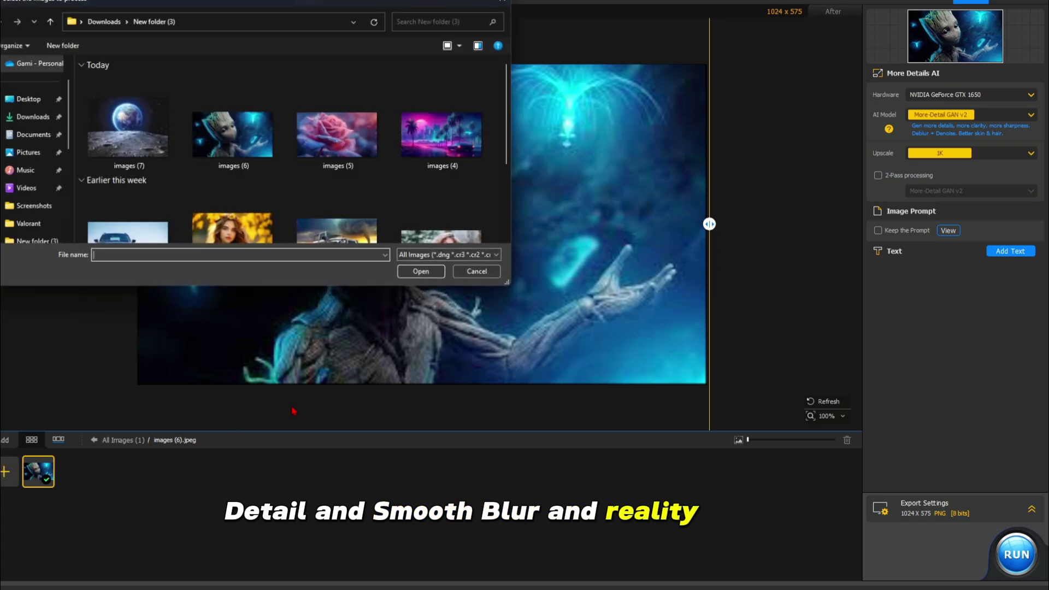
pyautogui.click(327, 153)
pyautogui.click(421, 271)
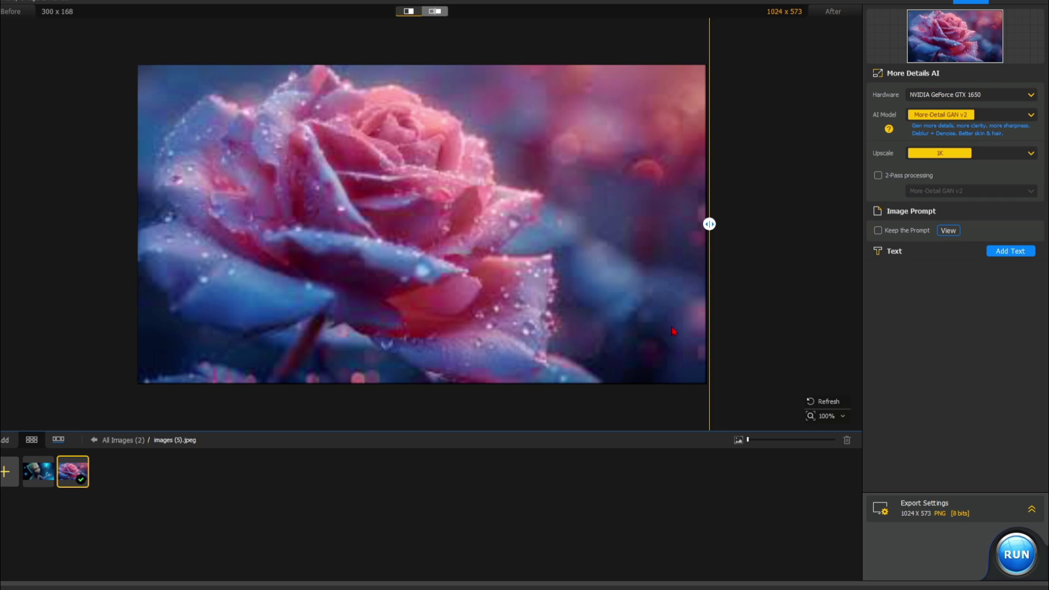
pyautogui.moveTo(709, 238); pyautogui.dragTo(184, 225)
pyautogui.click(435, 11)
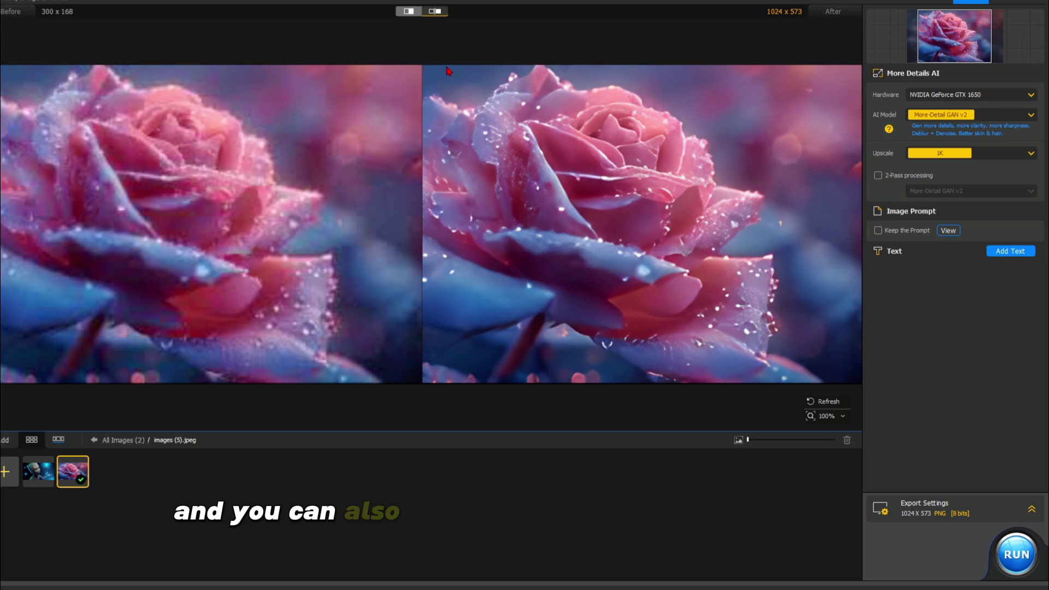
pyautogui.click(15, 477)
# - Enhance the neon city images (4) from 300 x 168 to 1024 x 573 and compare in split view
pyautogui.click(443, 122)
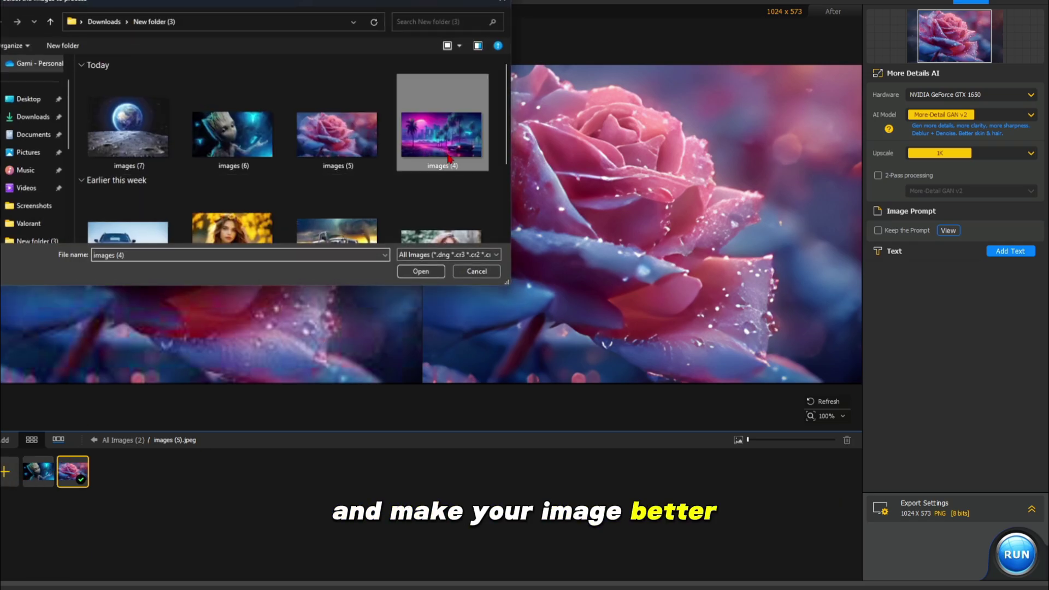
pyautogui.click(419, 272)
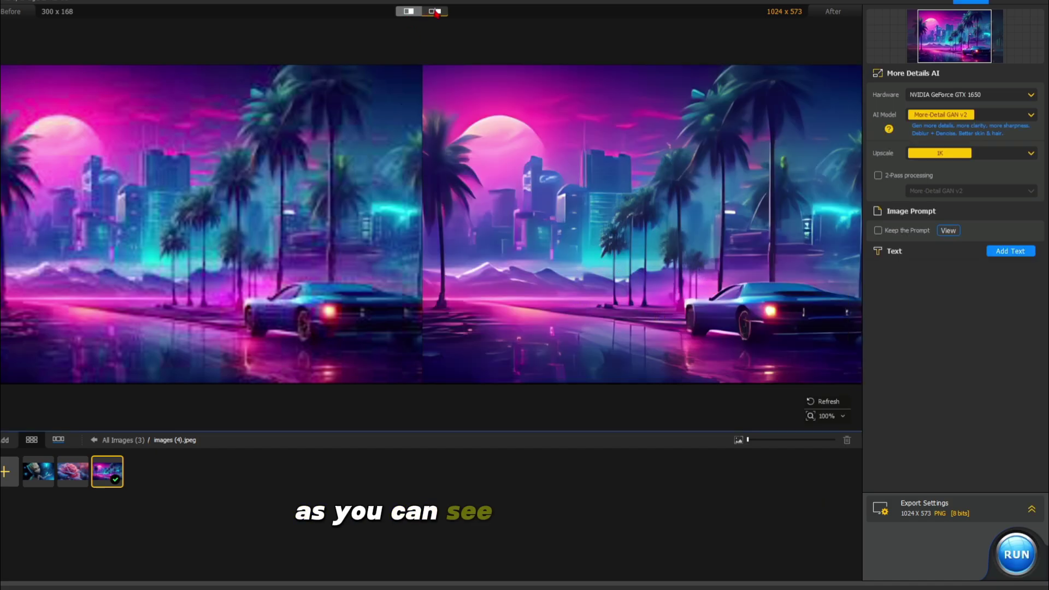
pyautogui.click(412, 11)
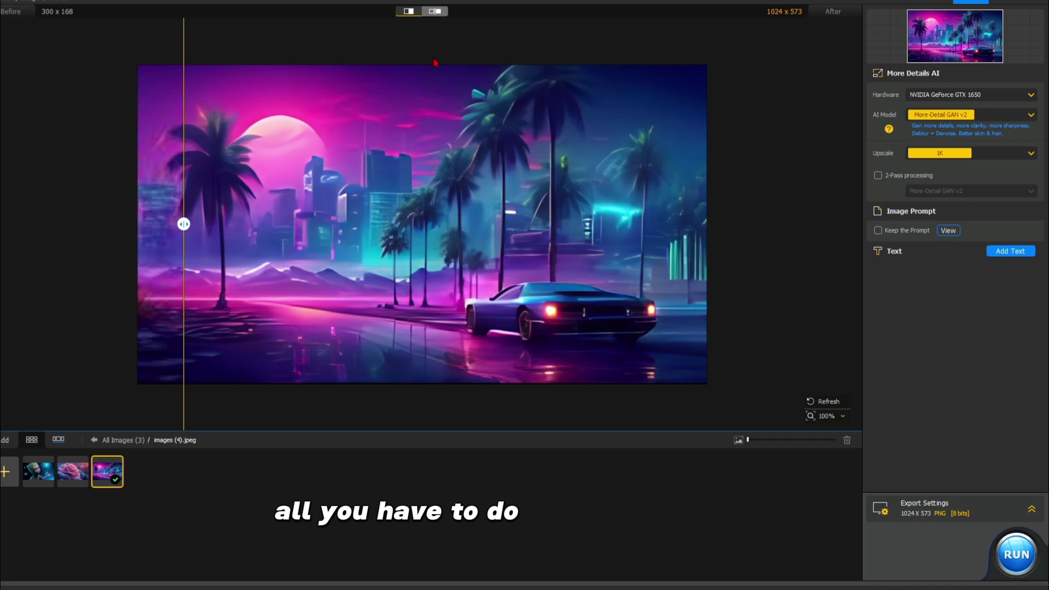
pyautogui.moveTo(183, 224); pyautogui.dragTo(115, 290)
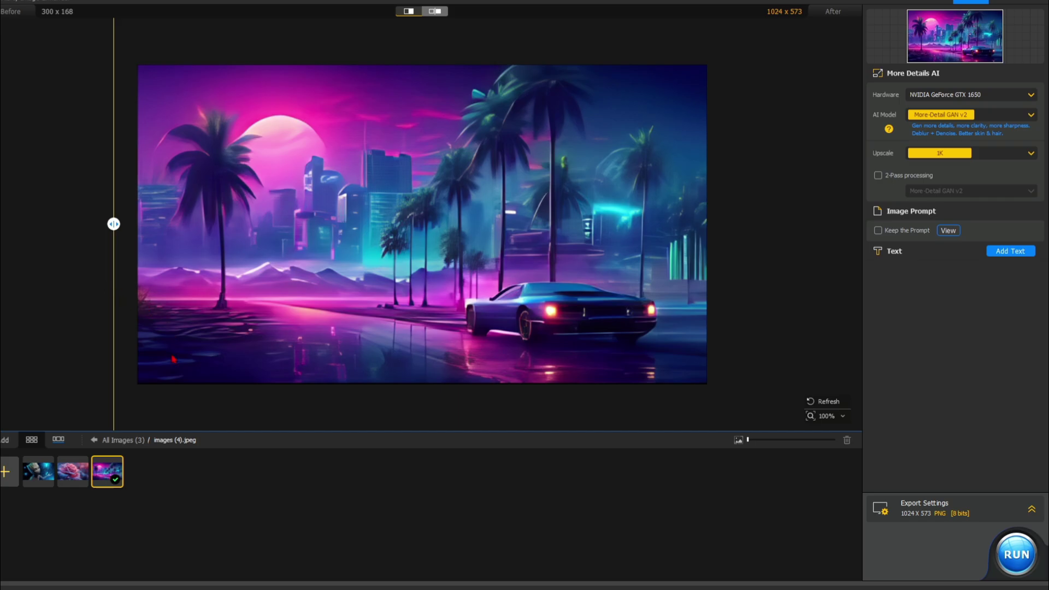
pyautogui.click(5, 472)
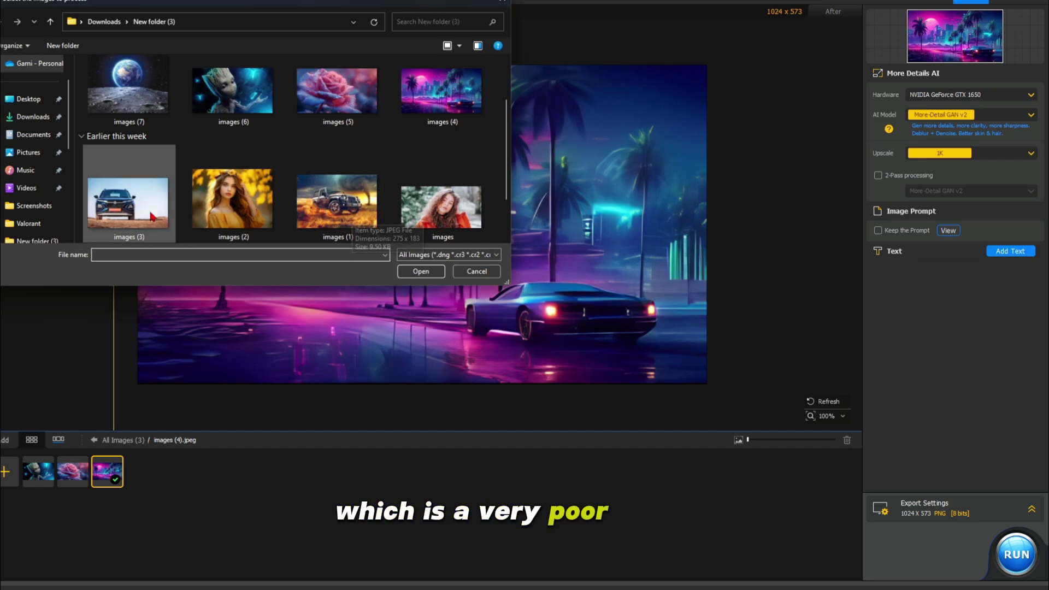
# - Load the SUV photo images (3) and upscale it to 1024×638
pyautogui.click(128, 203)
pyautogui.click(421, 271)
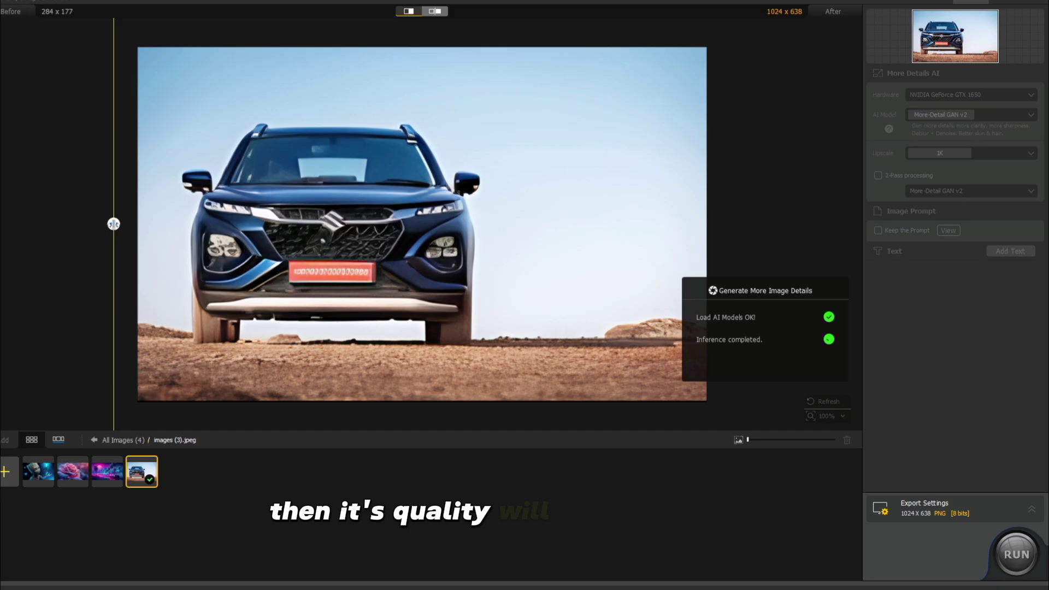
pyautogui.moveTo(114, 224); pyautogui.dragTo(710, 248)
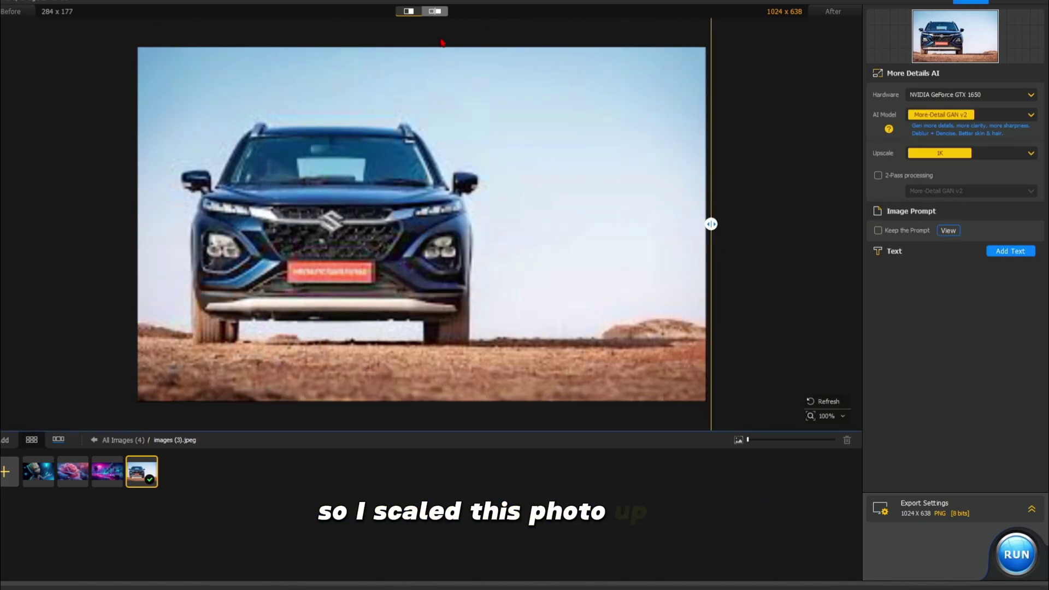
# - Compare the SUV side by side with the original and add a text overlay, moved left
pyautogui.click(434, 11)
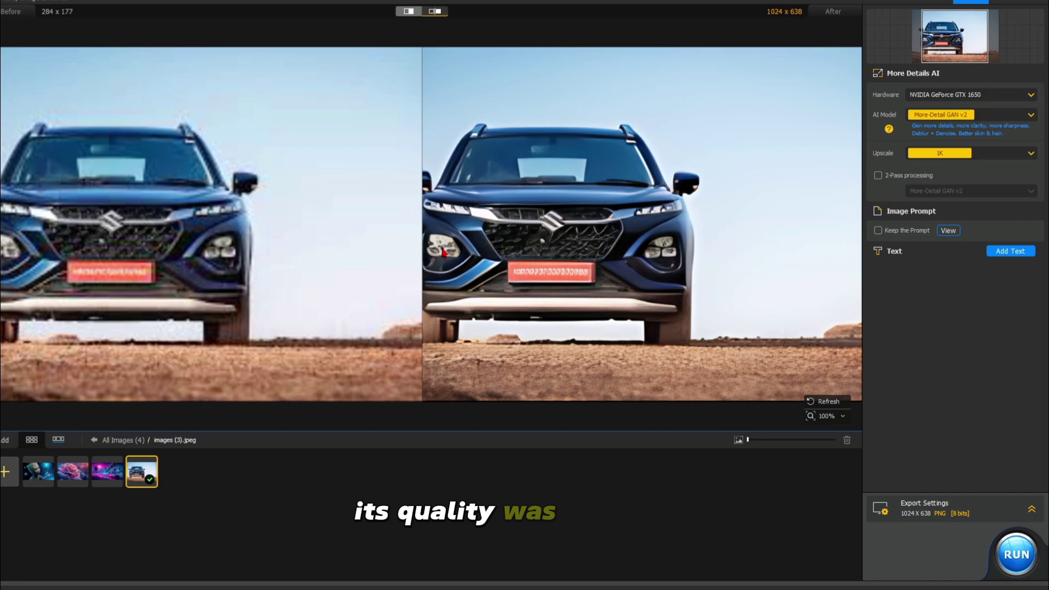
pyautogui.scroll(-2, 400, 277)
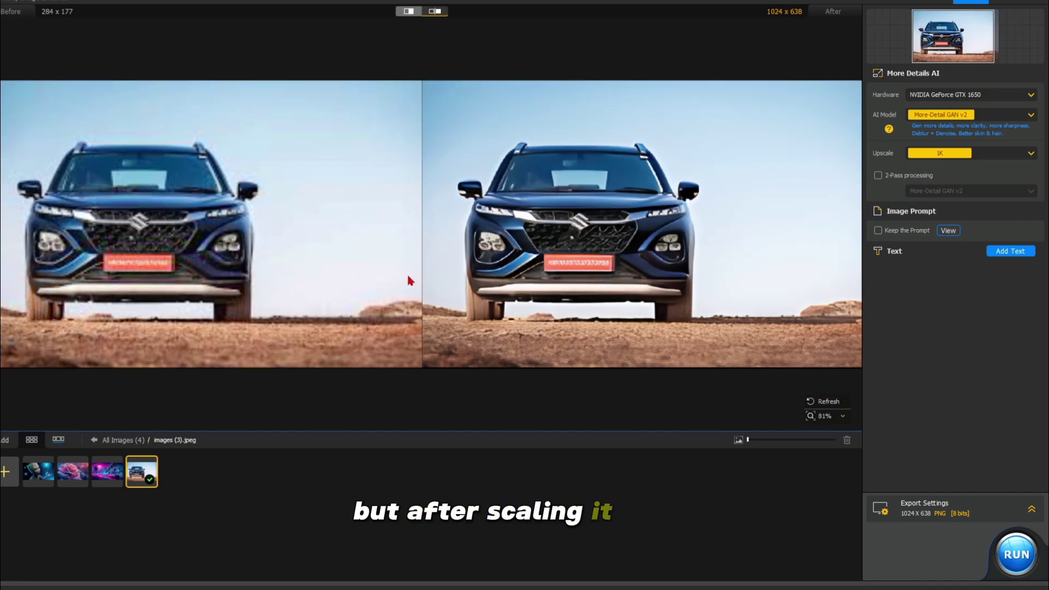
pyautogui.scroll(-1, 412, 276)
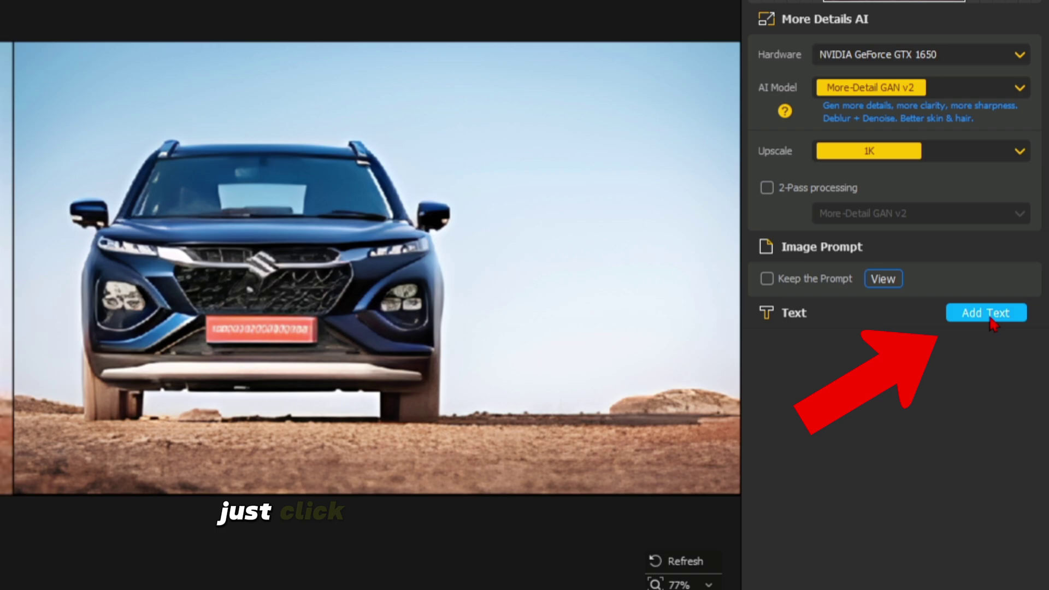
pyautogui.click(993, 324)
pyautogui.moveTo(434, 298); pyautogui.dragTo(424, 103)
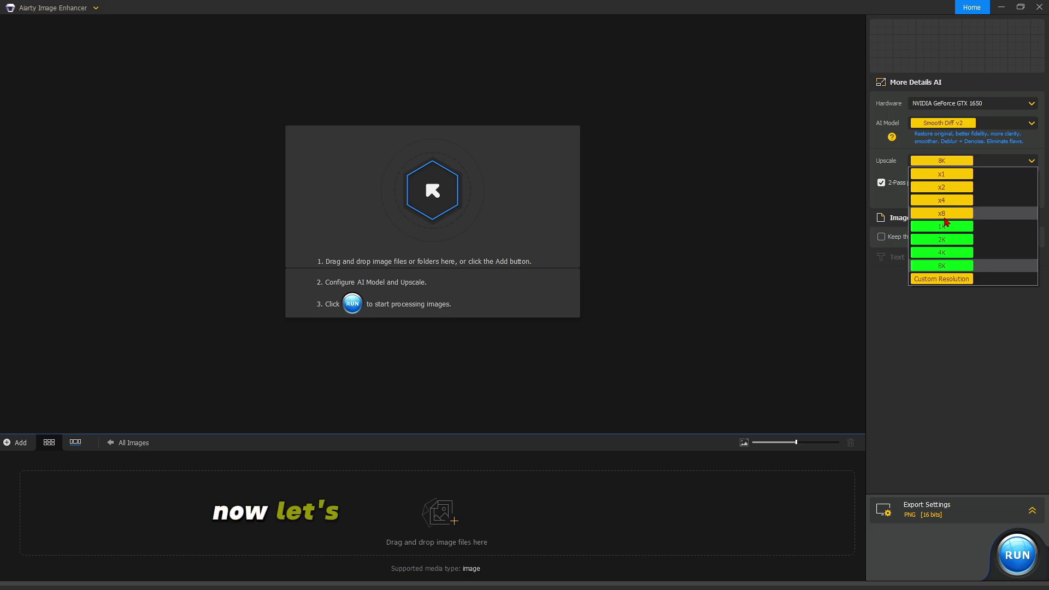
# - Set the upscale target to 8K with the Smooth Diff v2 AI model
pyautogui.click(942, 214)
pyautogui.click(942, 160)
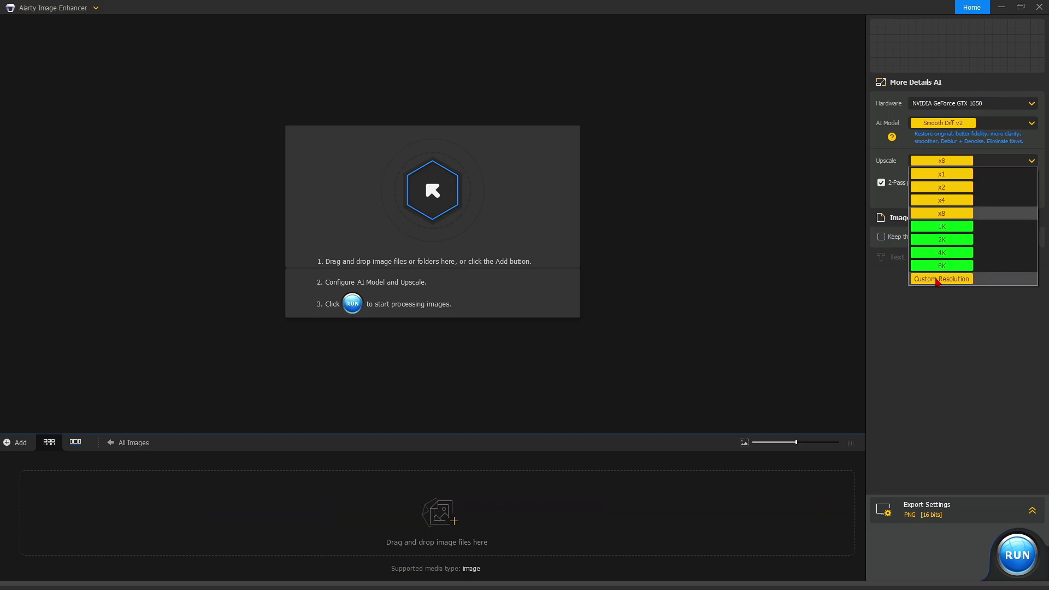
pyautogui.click(942, 266)
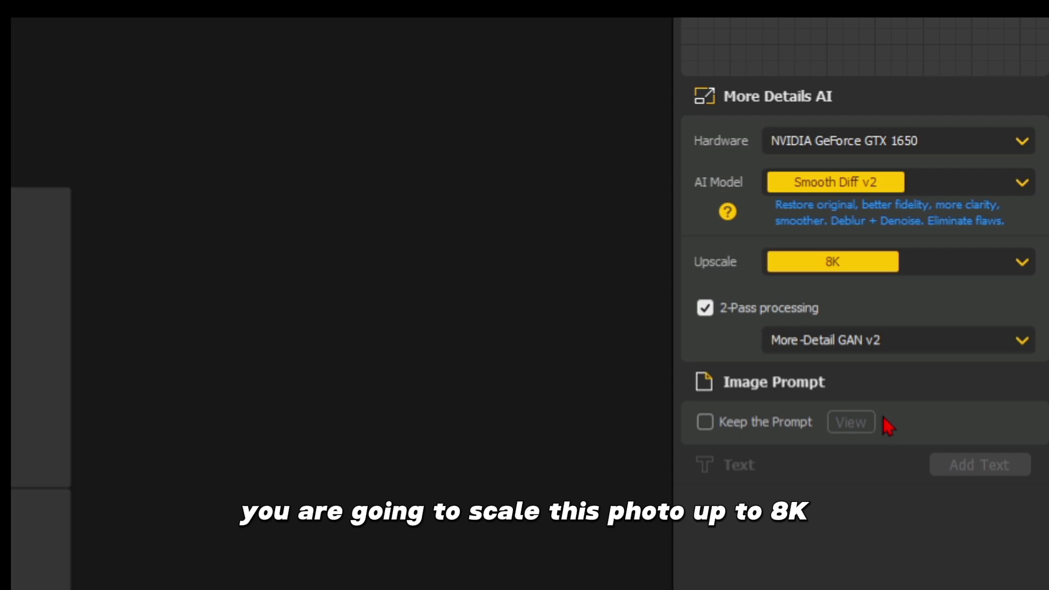
pyautogui.click(847, 189)
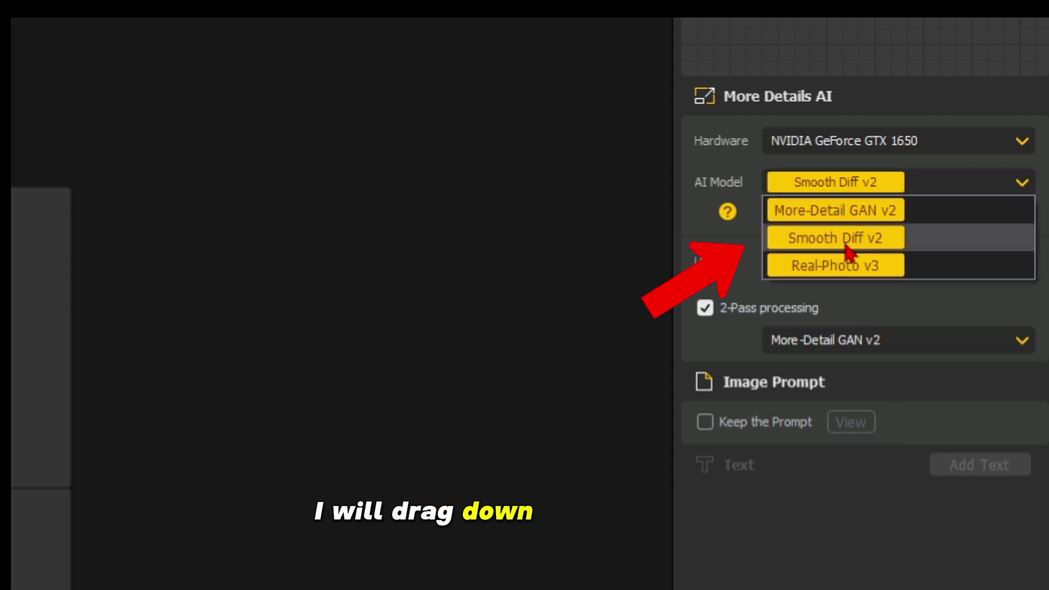
pyautogui.click(787, 239)
# - Add the WhatsApp red-panda image, enhancing it from 1600 x 914 to 8192 x 4679
pyautogui.click(429, 191)
pyautogui.click(429, 198)
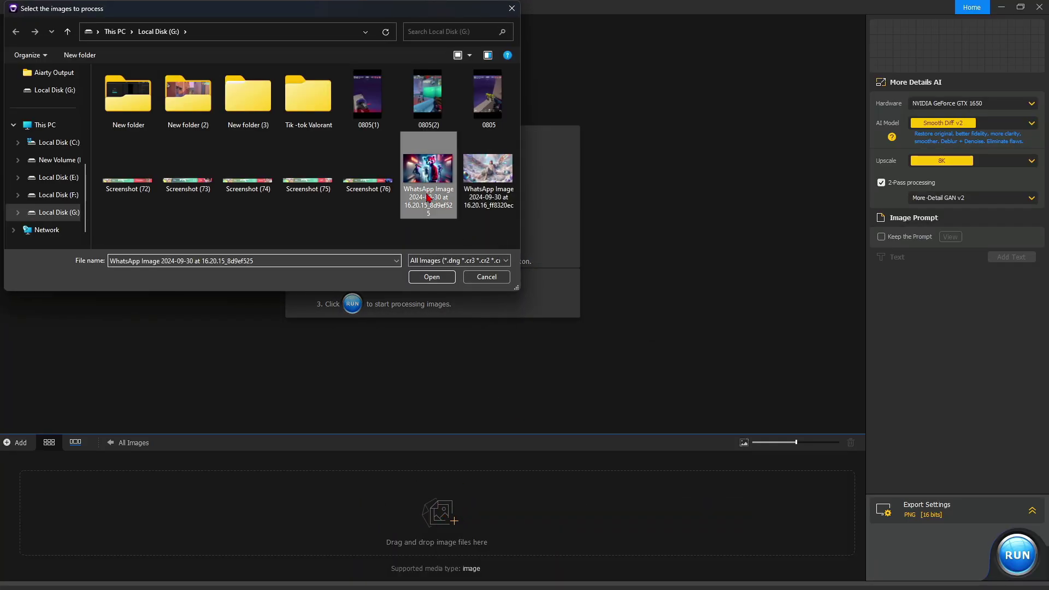
pyautogui.click(447, 278)
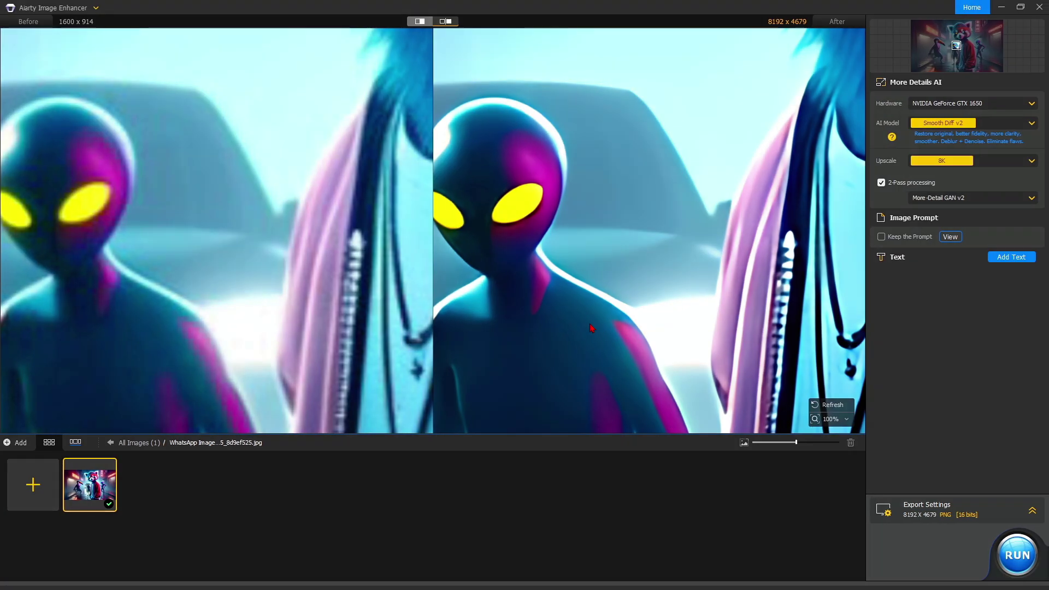
# - Sweep the single split-view divider across the 8192 x 4679 red panda, zooming in on its face
pyautogui.scroll(-10, 590, 327)
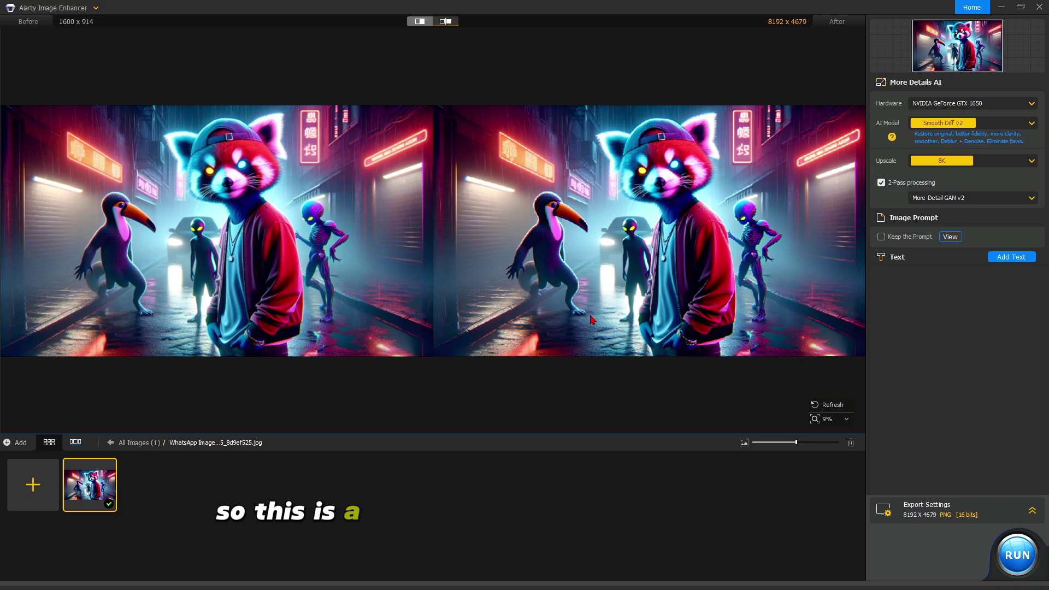
pyautogui.click(420, 21)
pyautogui.moveTo(484, 242); pyautogui.dragTo(99, 243)
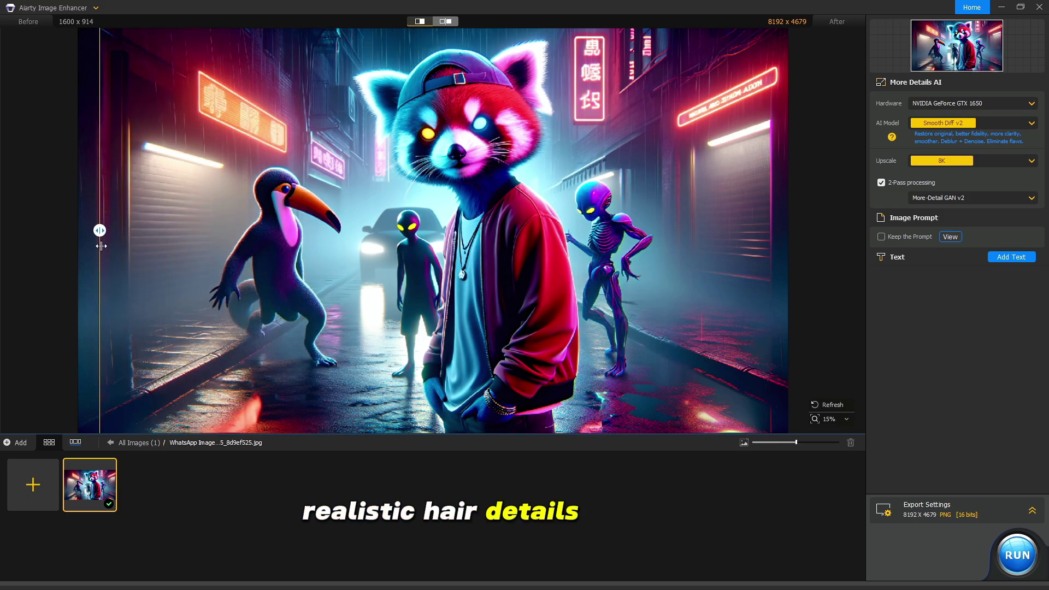
pyautogui.scroll(6, 483, 226)
pyautogui.scroll(-6, 480, 227)
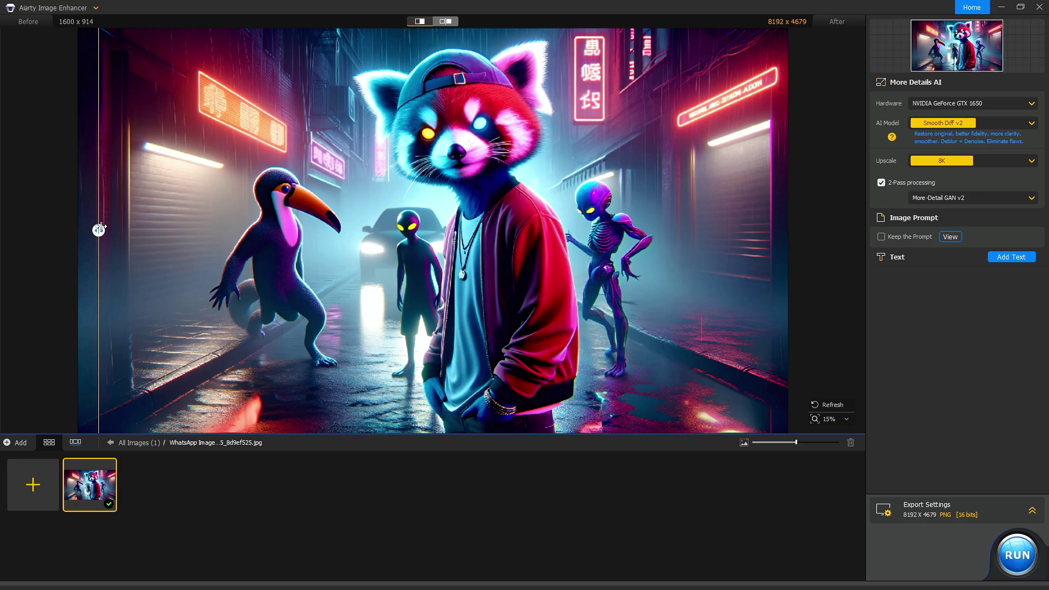
pyautogui.scroll(2, 111, 236)
pyautogui.moveTo(100, 235); pyautogui.dragTo(69, 232)
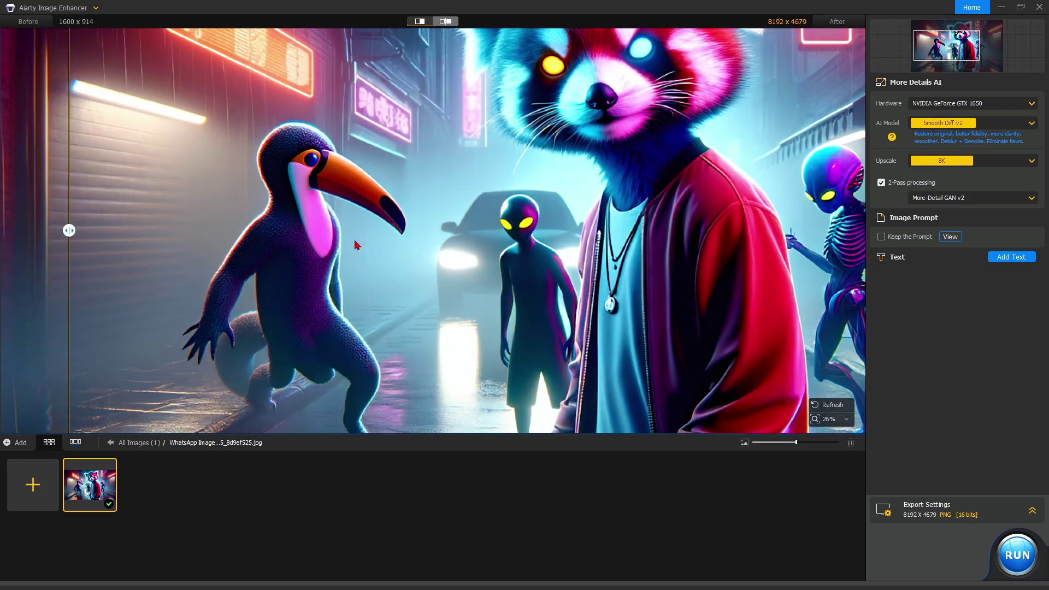
pyautogui.scroll(-2, 69, 230)
pyautogui.scroll(3, 481, 127)
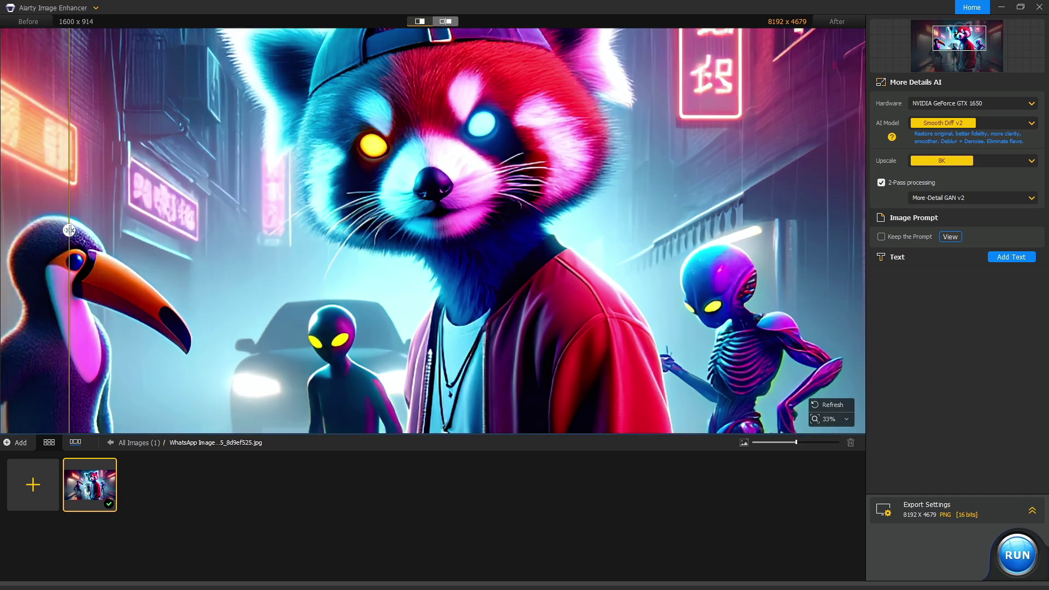